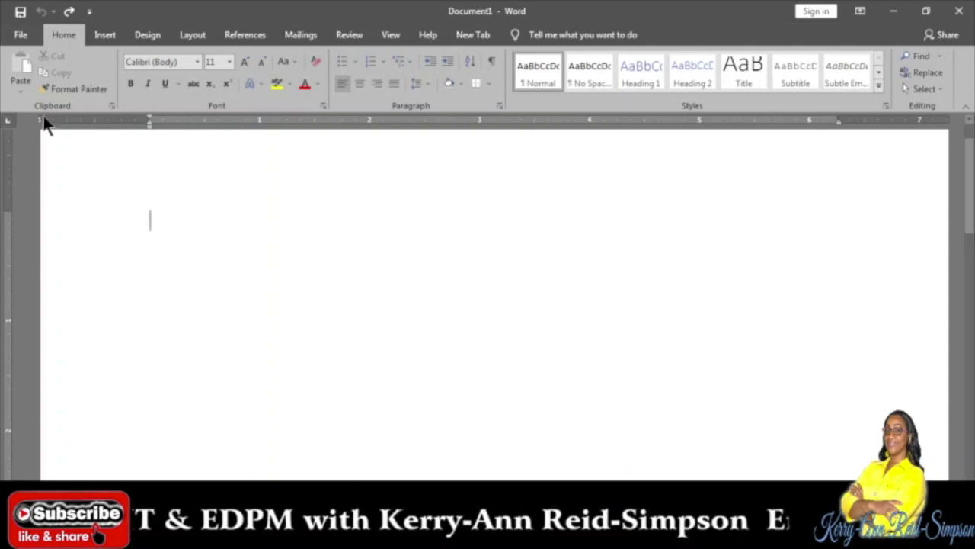
Insert a WordArt object with its placeholder text and restyle it with the blue gradient fill and reflection style
click(104, 36)
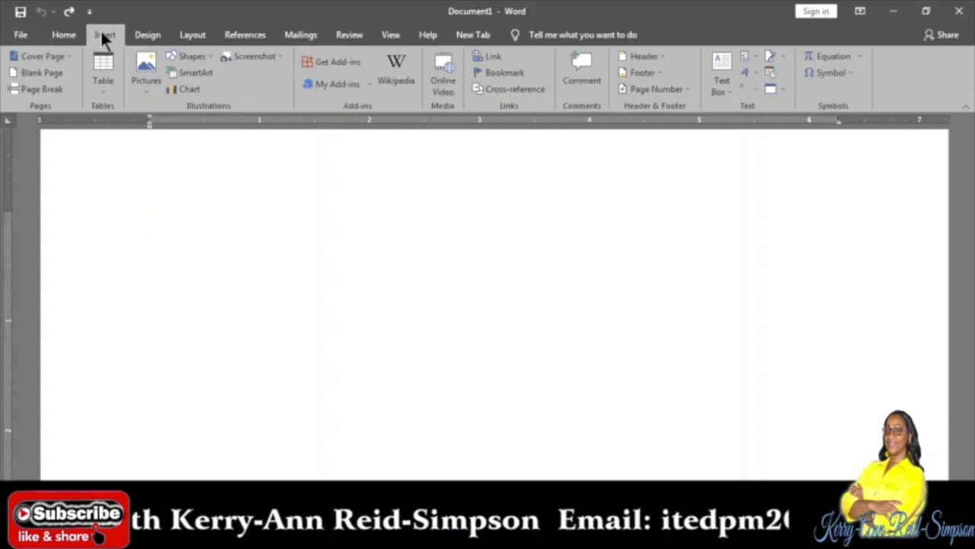
click(756, 73)
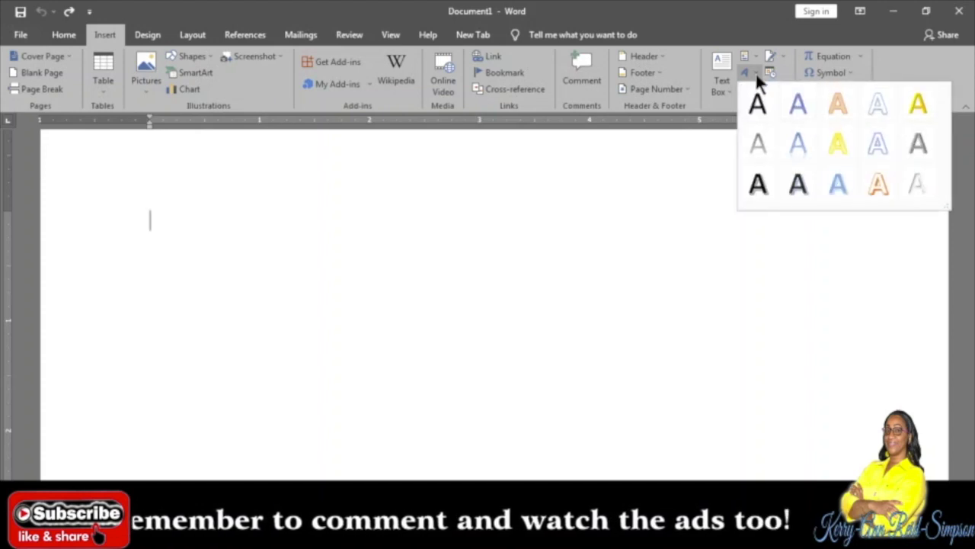
click(800, 185)
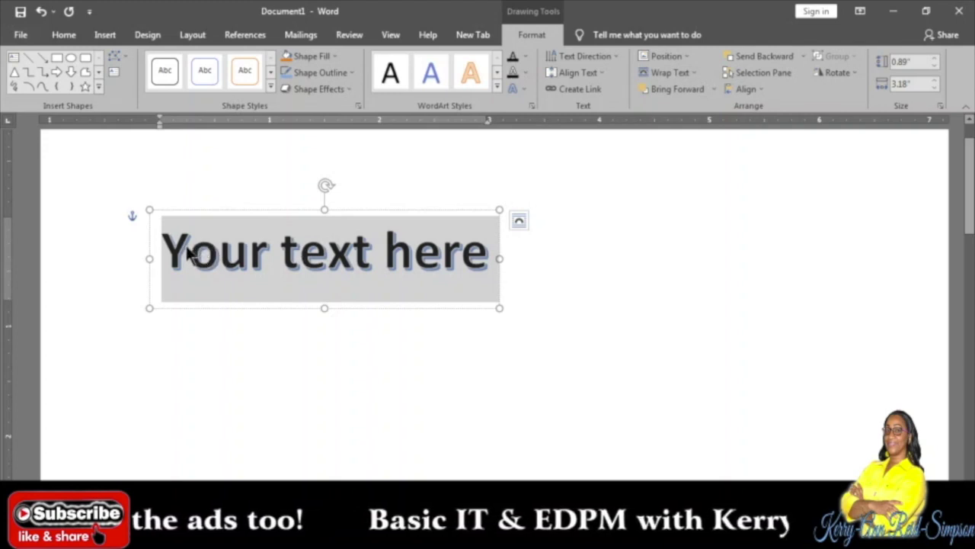
click(498, 87)
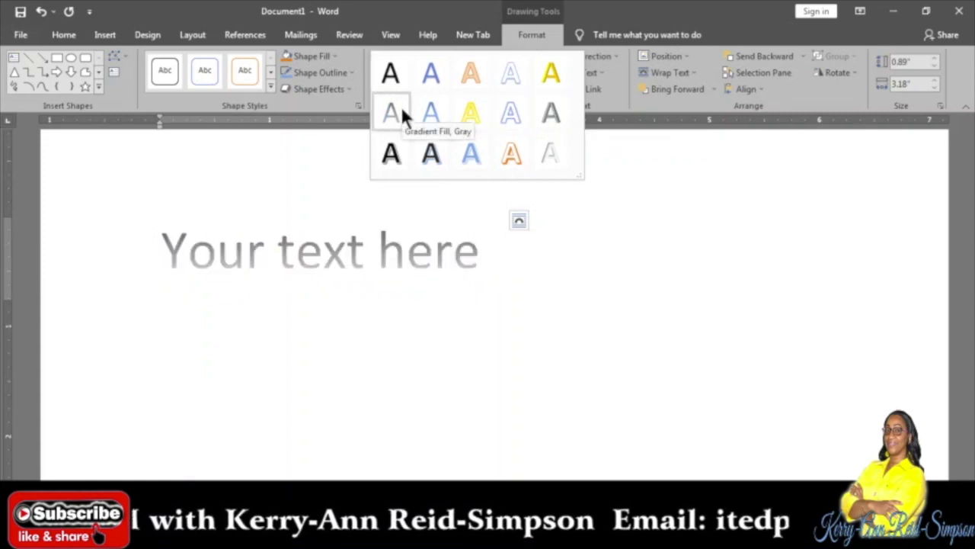
click(433, 110)
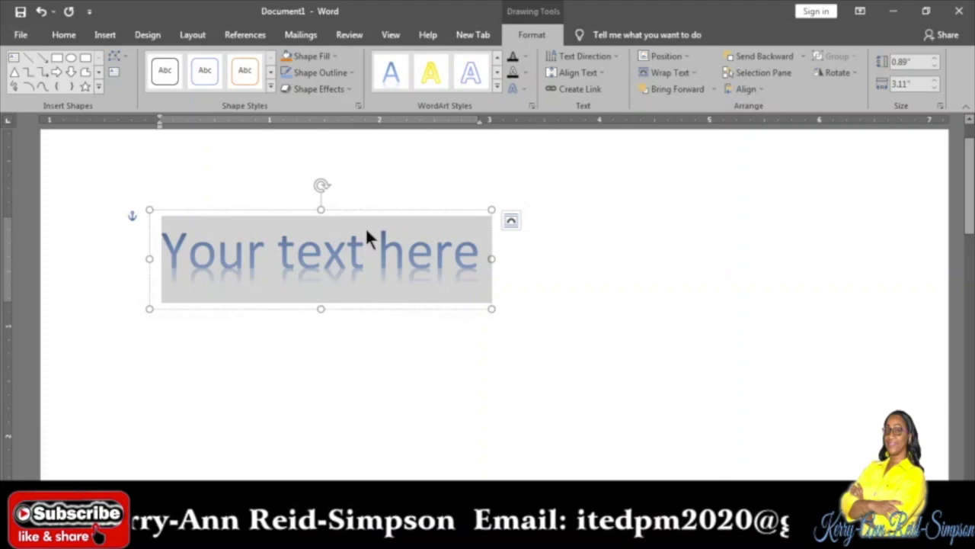
Give the WordArt text a dark gold fill and a black outline
click(526, 57)
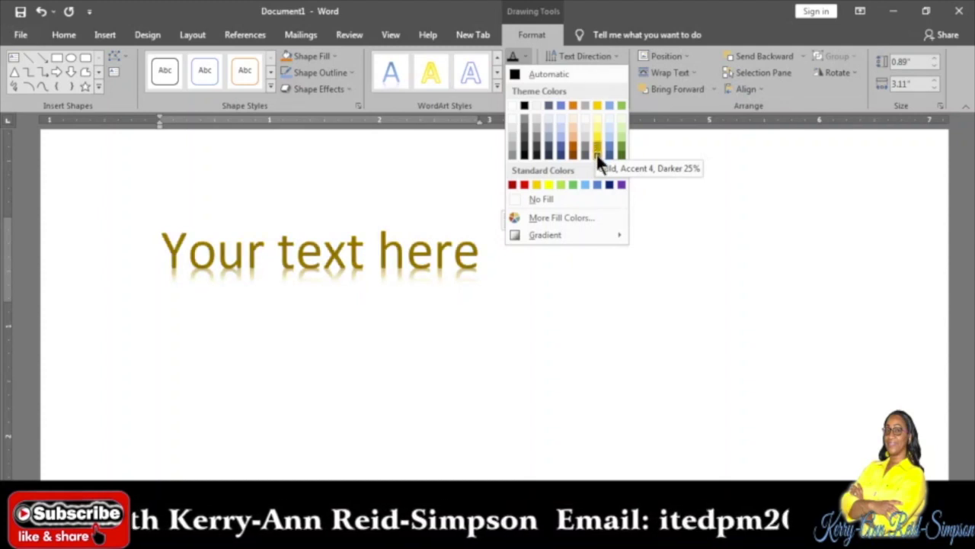
key(Escape)
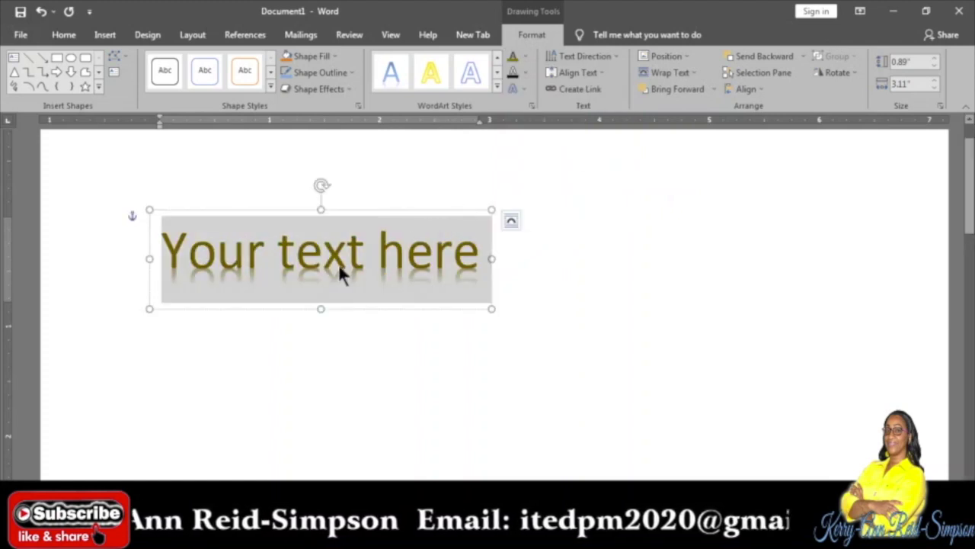
click(527, 69)
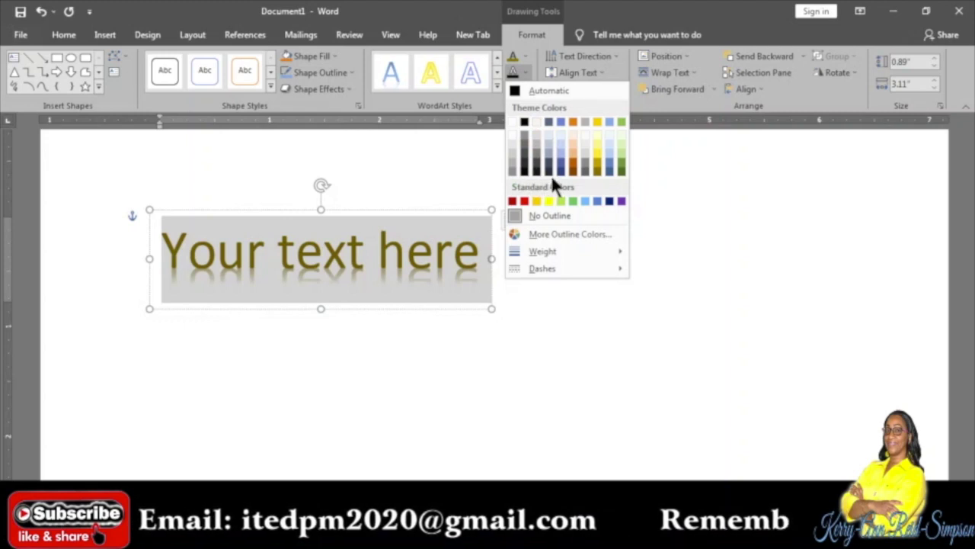
click(526, 69)
click(525, 68)
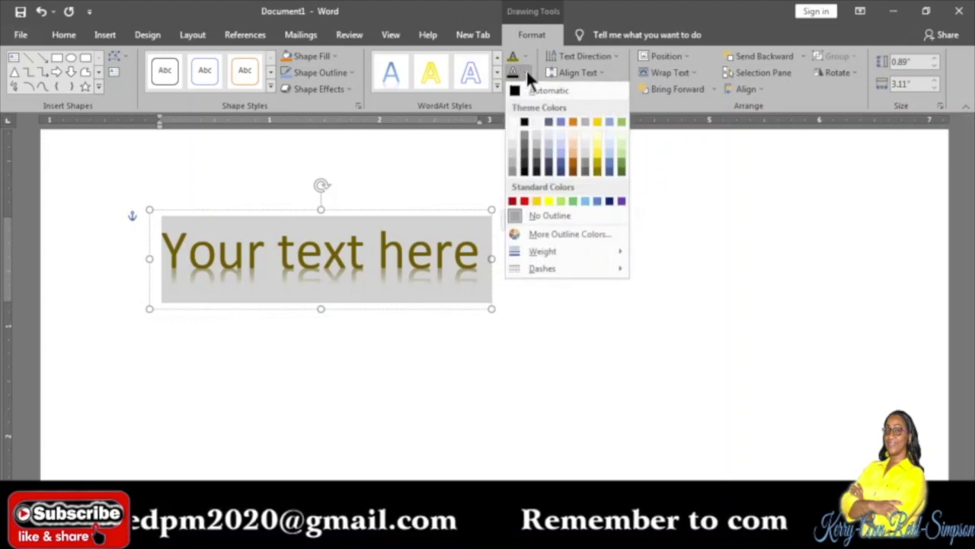
click(526, 125)
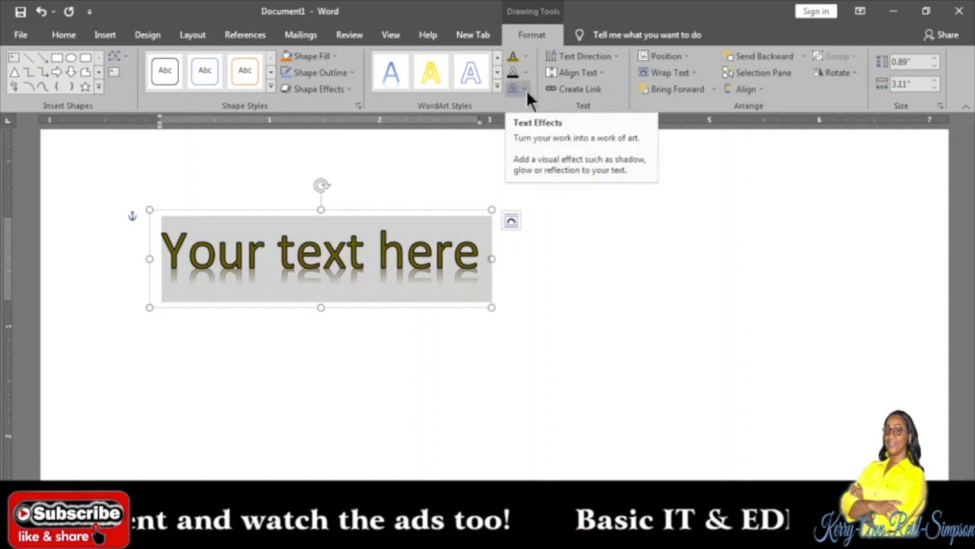
Add an orange glow variation to the WordArt text
click(525, 88)
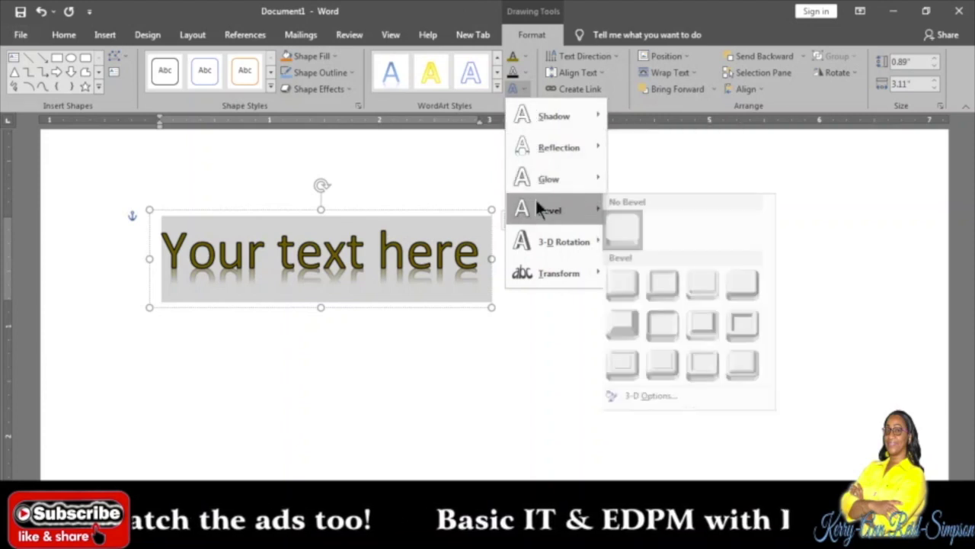
mouse_move(545, 123)
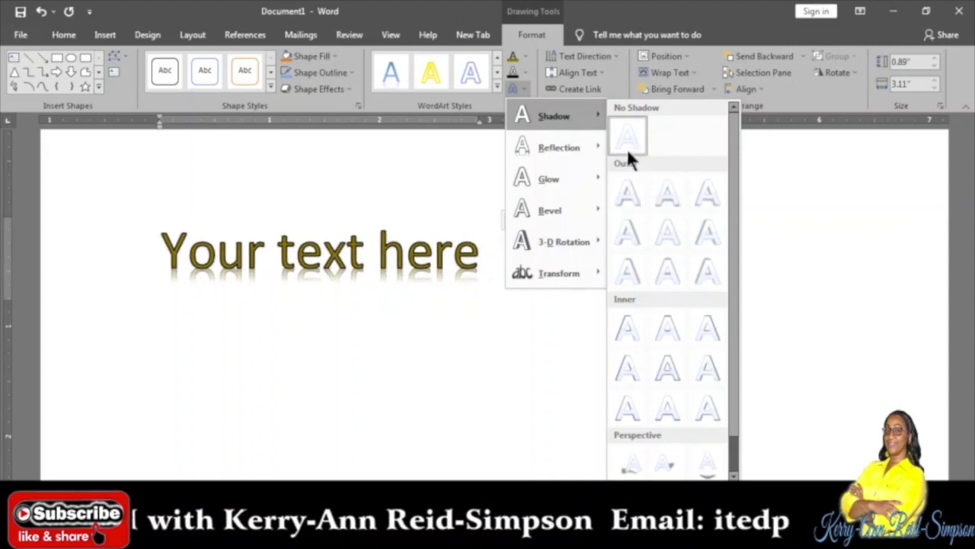
mouse_move(581, 147)
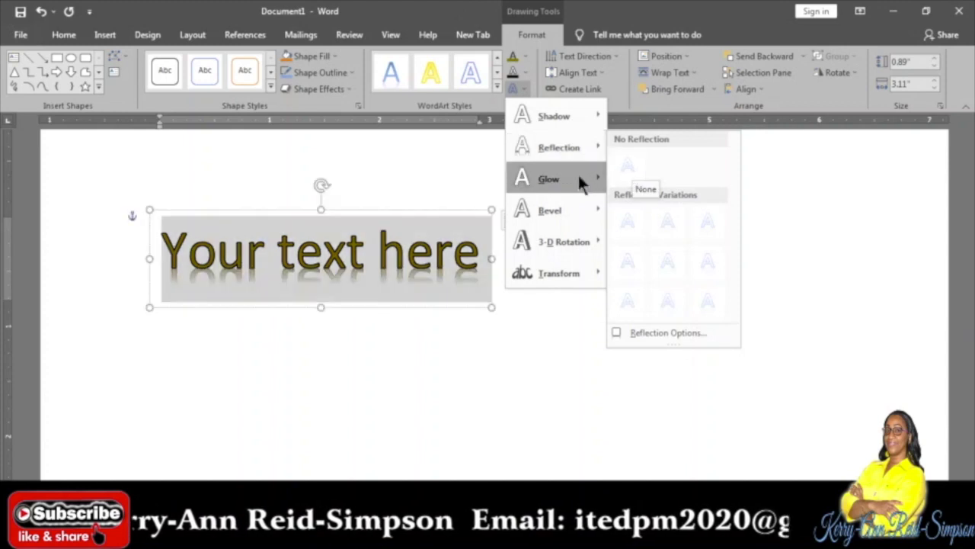
mouse_move(571, 176)
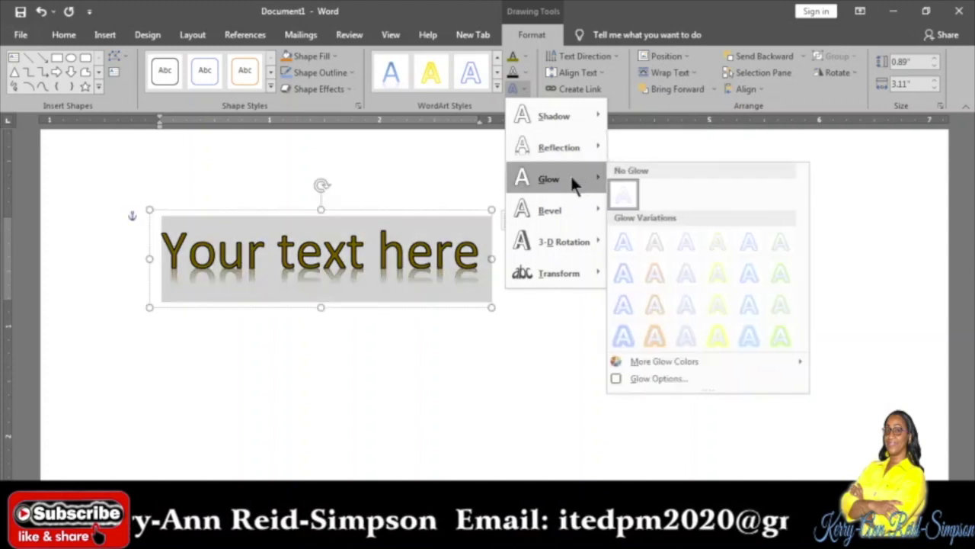
click(653, 275)
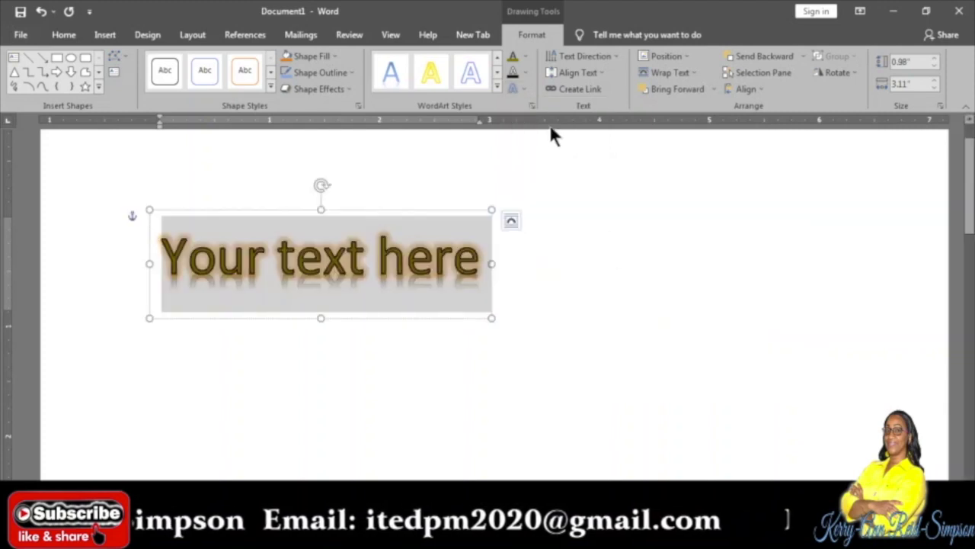
Apply a perspective 3-D rotation to the WordArt text and bend it with a warp transform
click(525, 86)
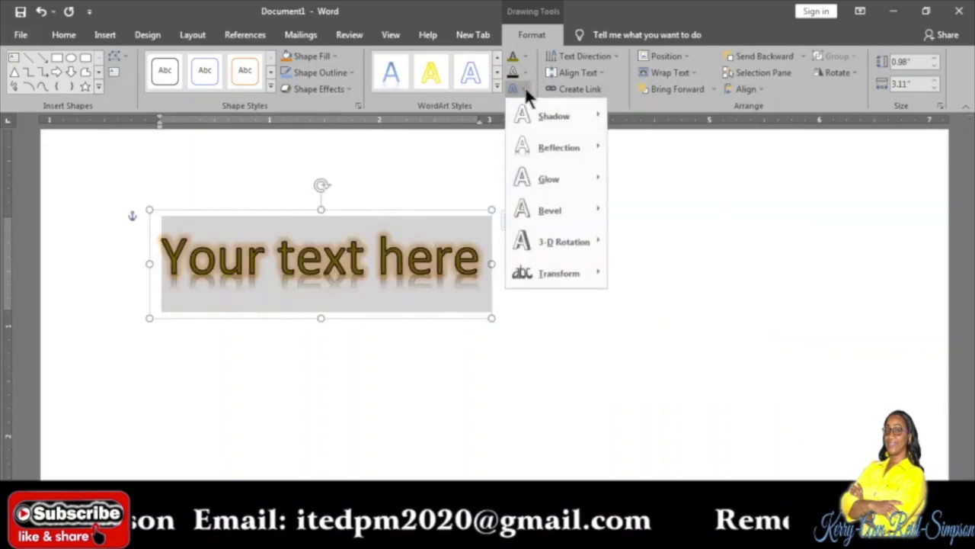
mouse_move(580, 244)
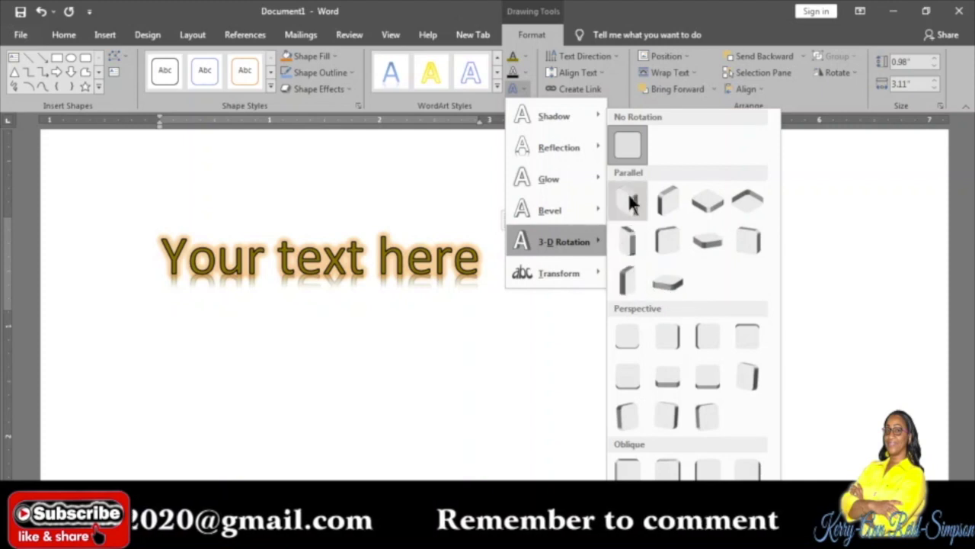
click(666, 411)
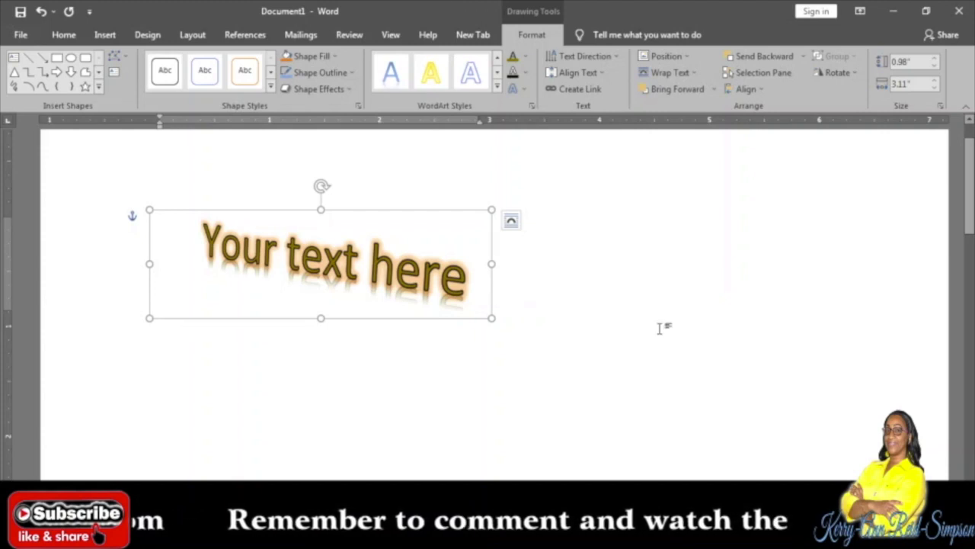
click(522, 88)
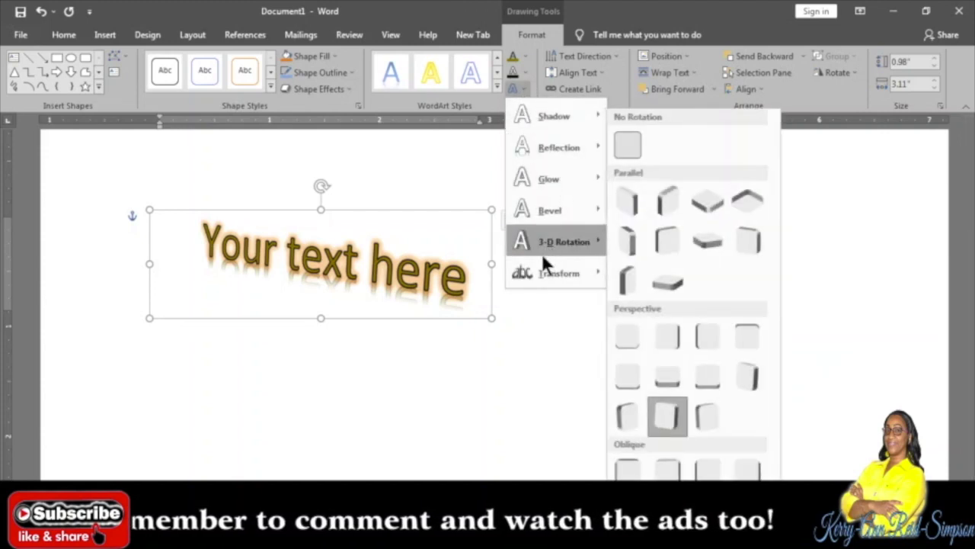
mouse_move(539, 280)
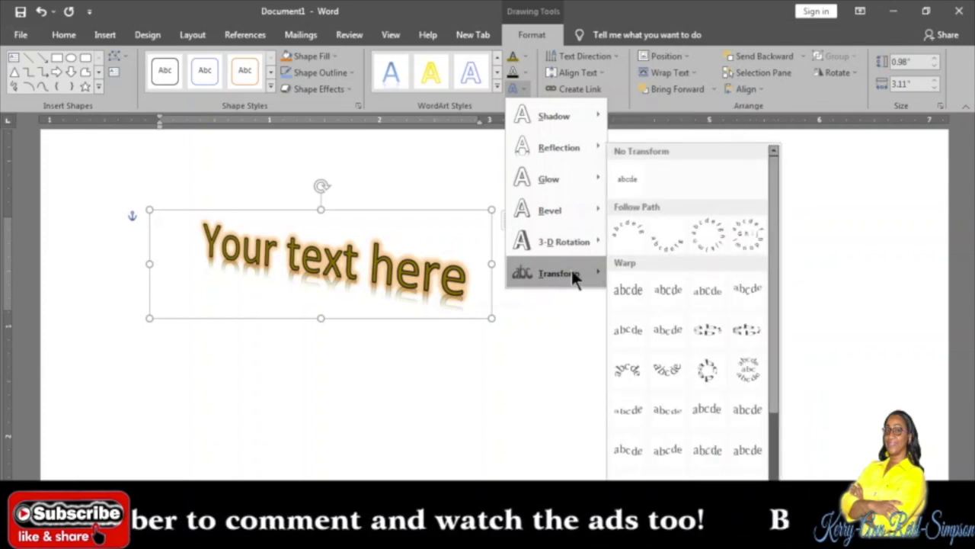
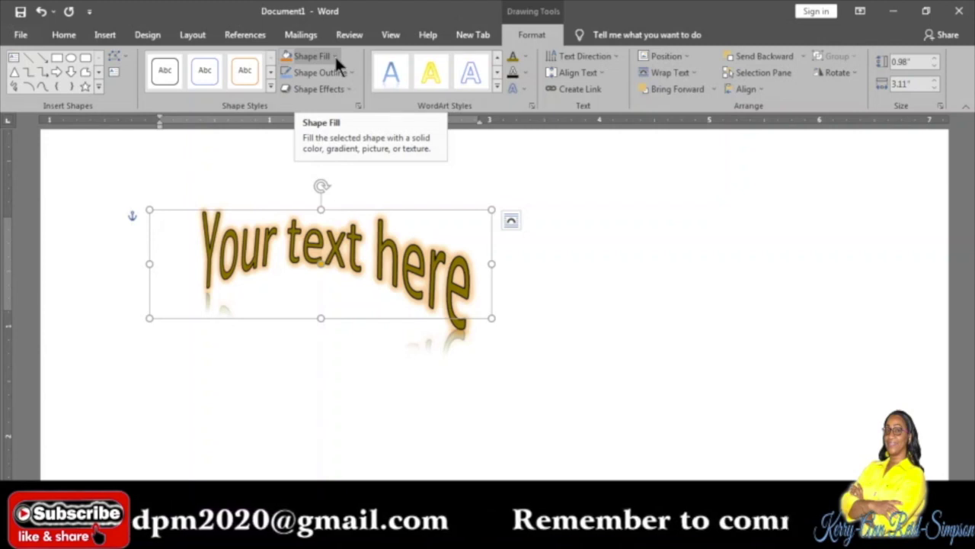
Fill the WordArt shape with standard green and outline it in Orange, Accent 2
click(336, 57)
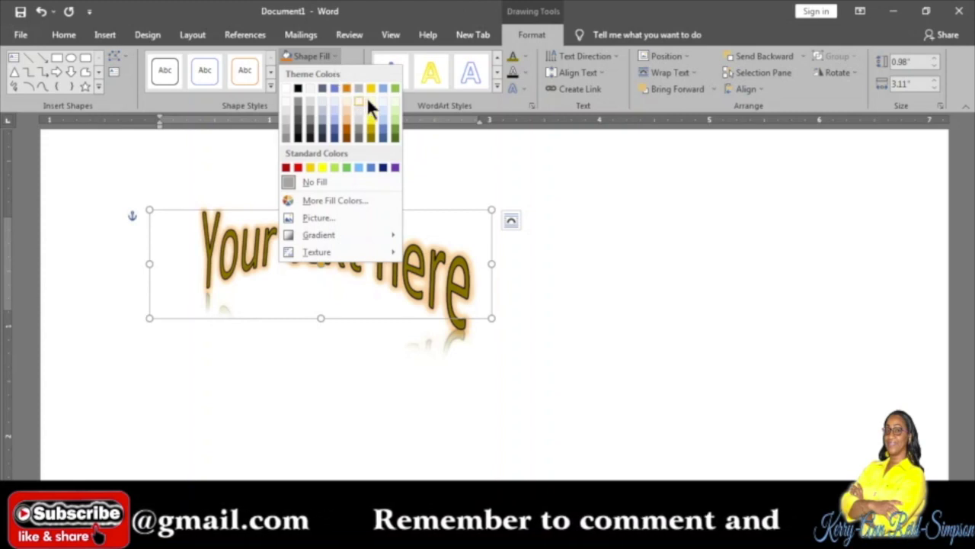
click(344, 168)
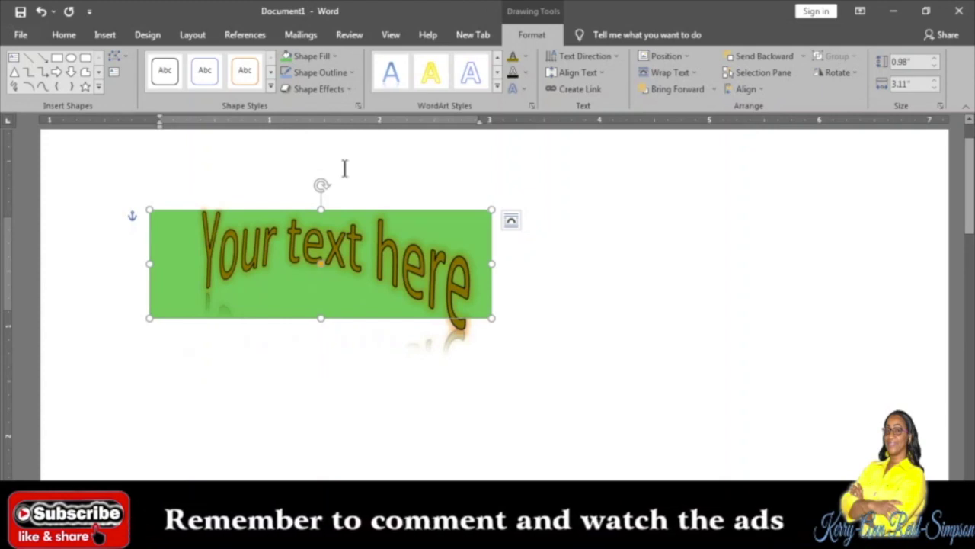
click(351, 73)
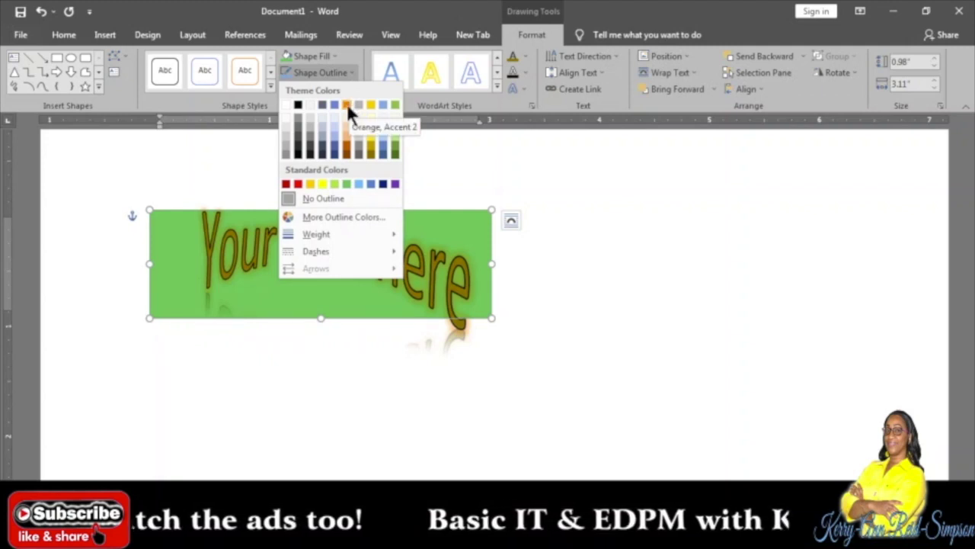
click(348, 104)
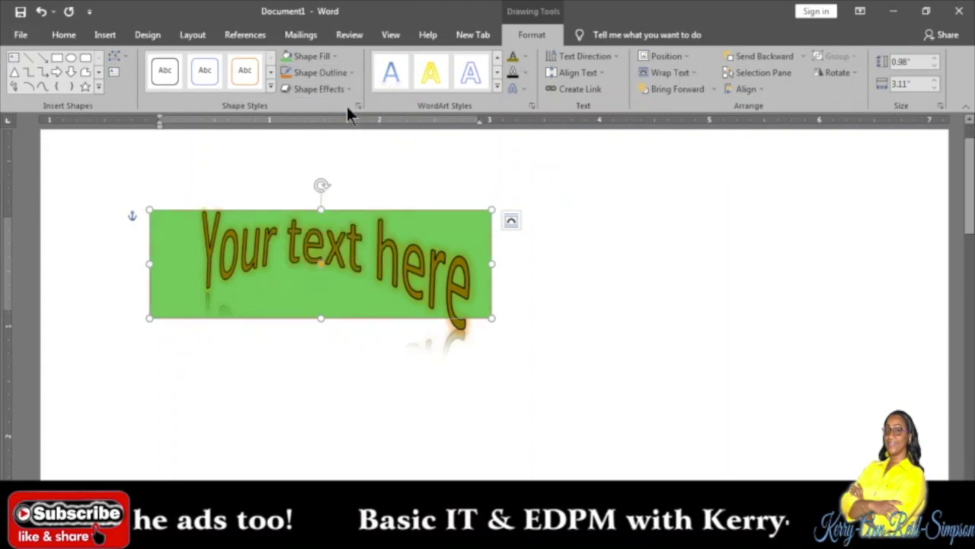
click(420, 393)
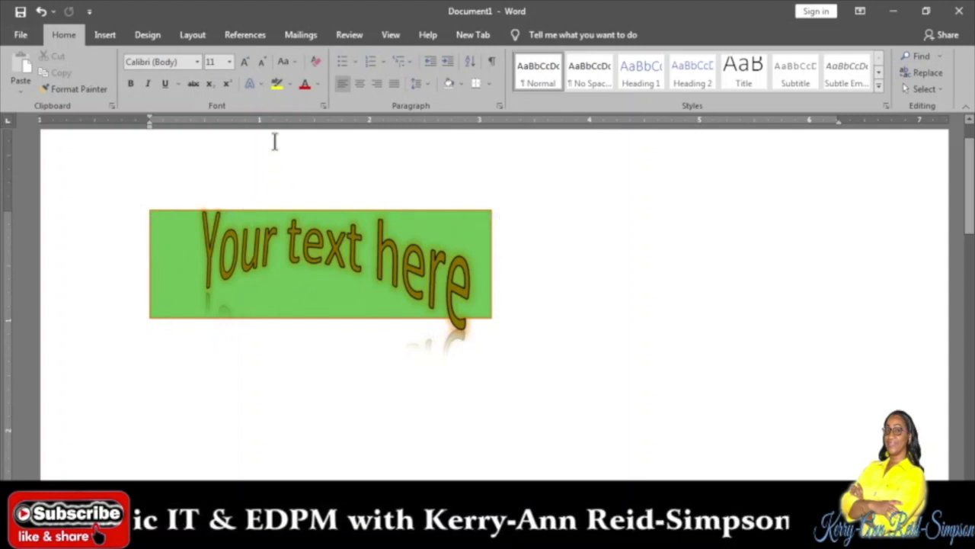
Set the outline weight of the green WordArt shape to 6 pt
click(277, 217)
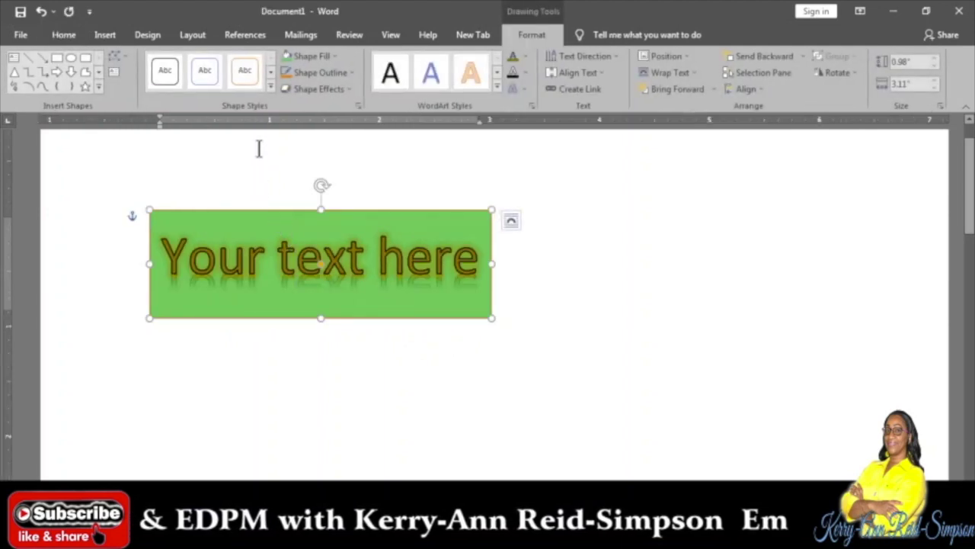
click(352, 71)
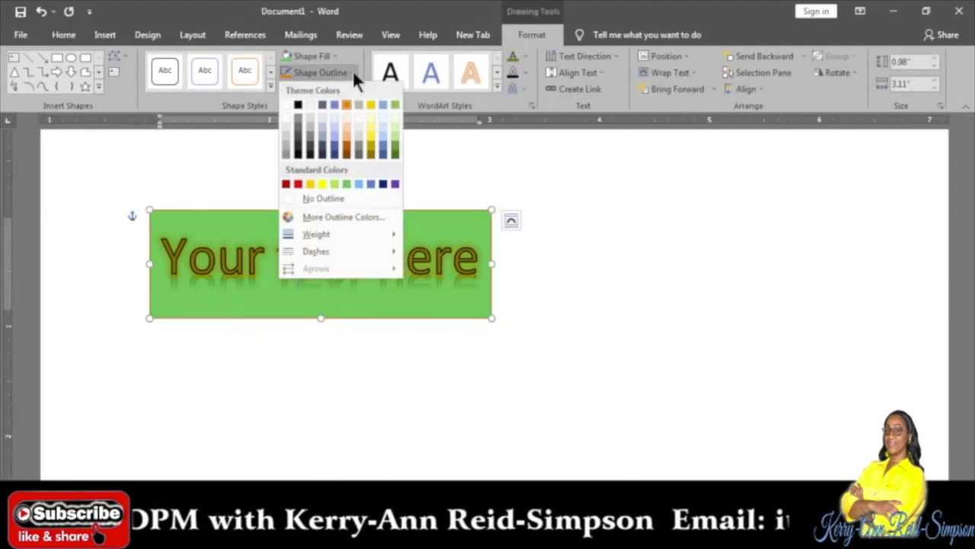
mouse_move(358, 234)
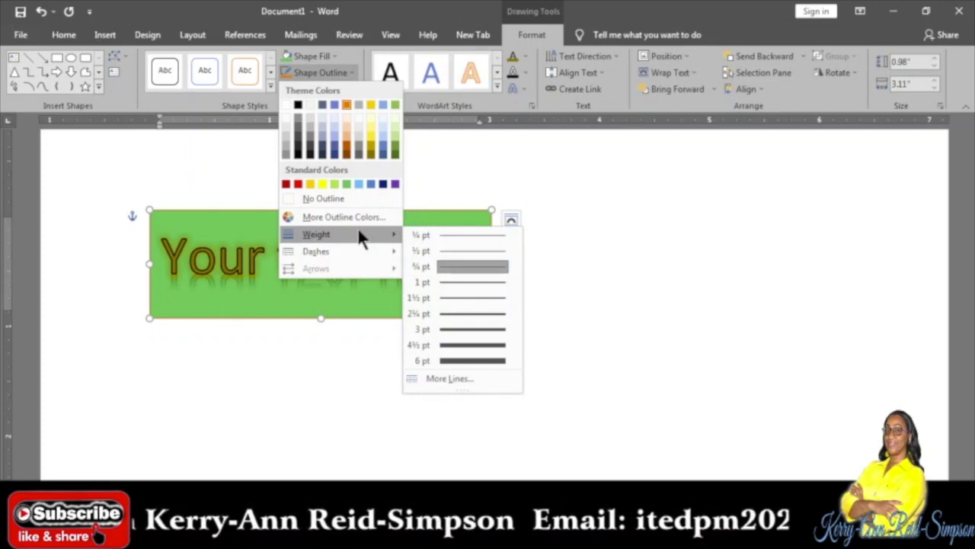
click(474, 359)
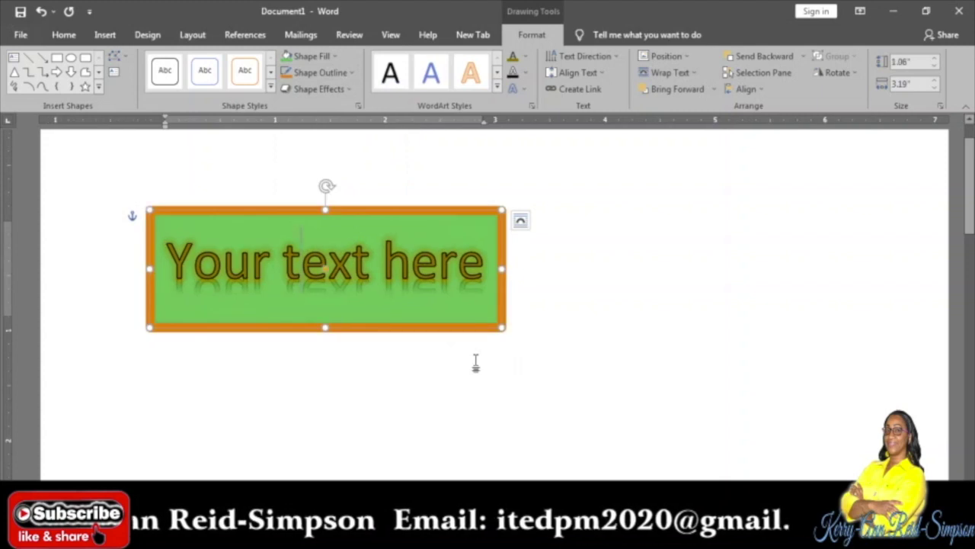
Apply a parallel off-axis top 3-D rotation to the WordArt shape so it slants upward to the right
click(349, 88)
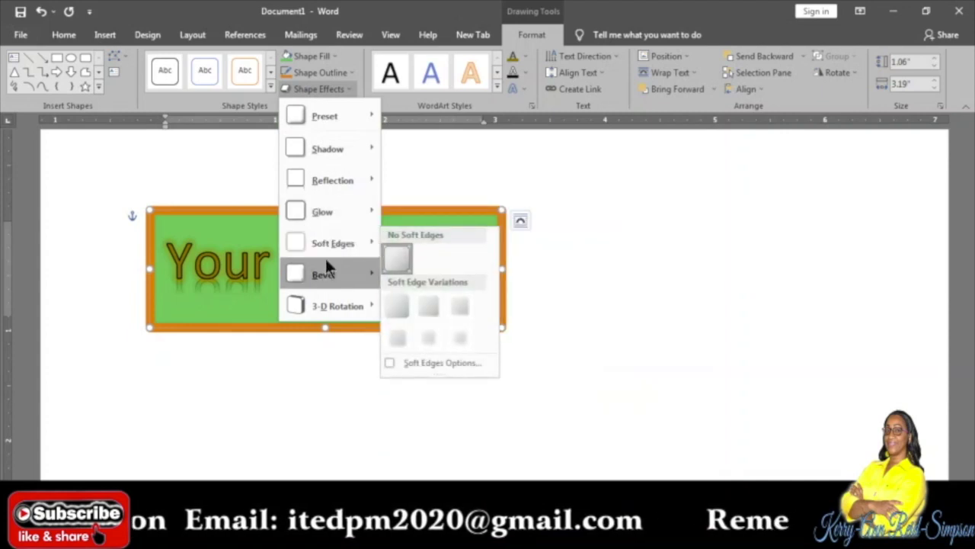
mouse_move(332, 279)
mouse_move(337, 306)
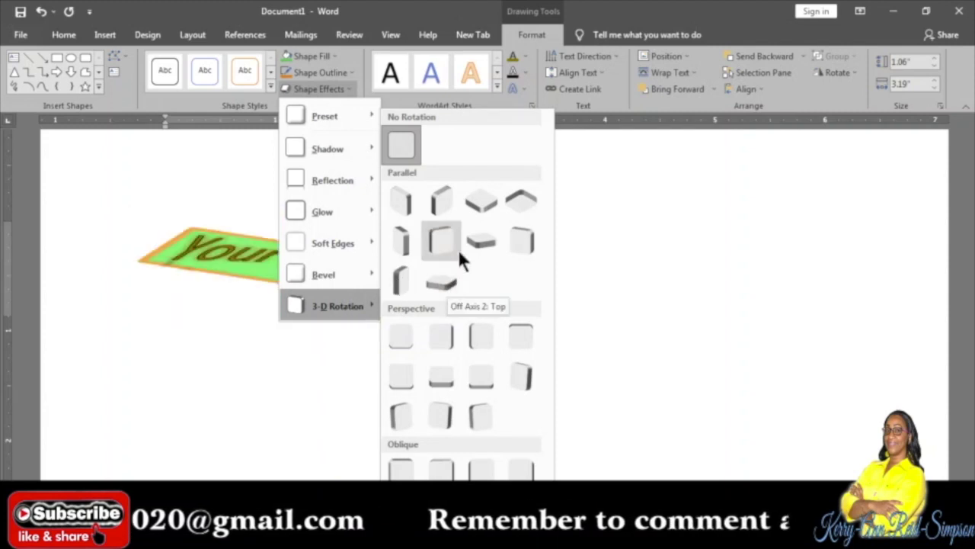
click(480, 238)
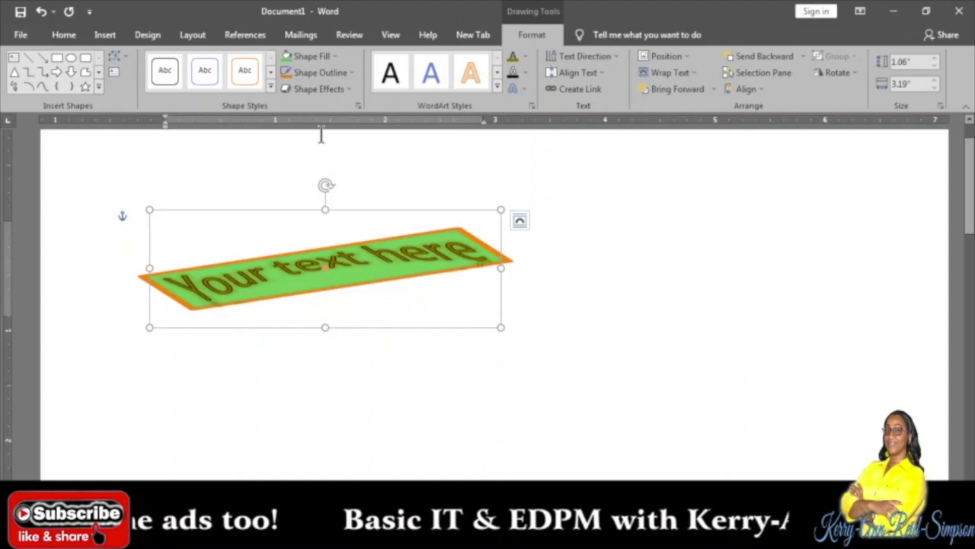
Search Bing online pictures for "computer" and insert the image of a black desktop computer with a blue screen
click(105, 35)
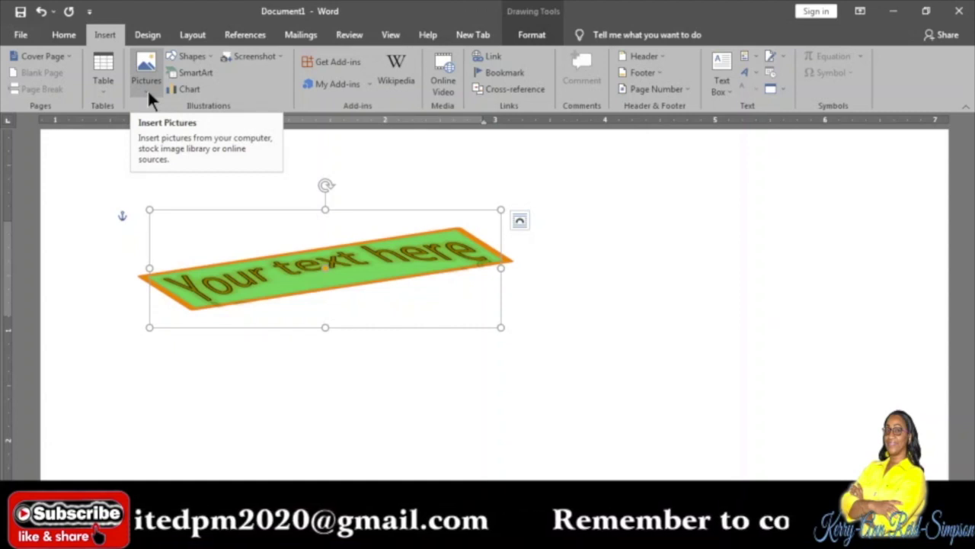
click(147, 89)
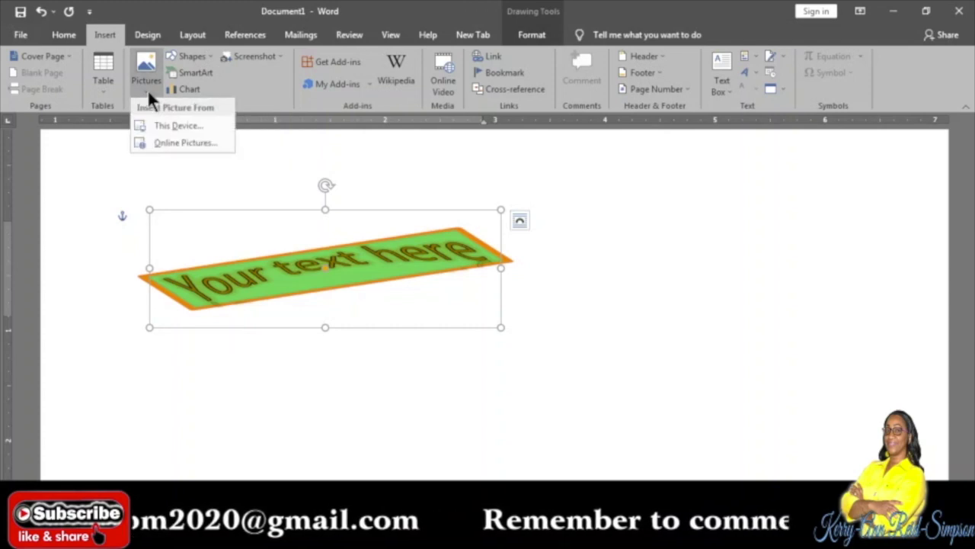
click(180, 144)
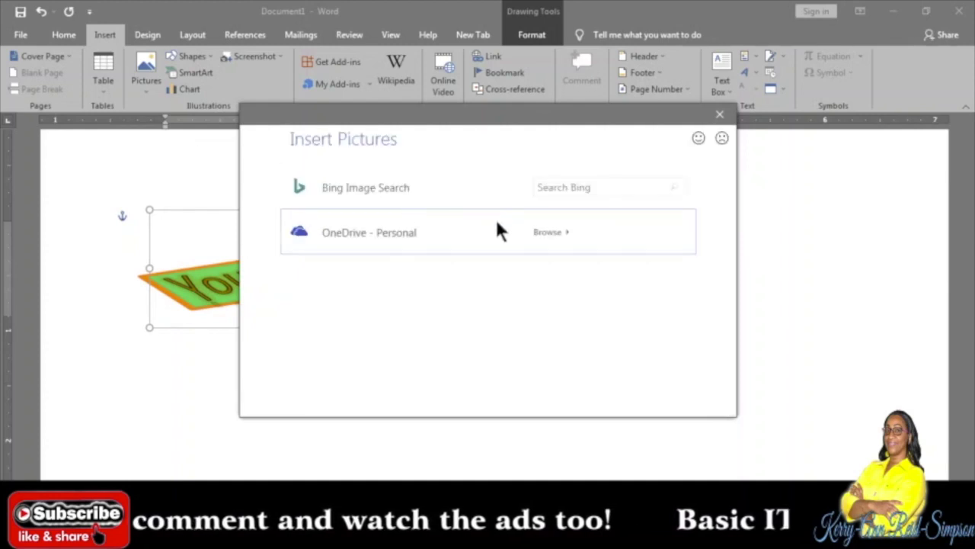
click(629, 183)
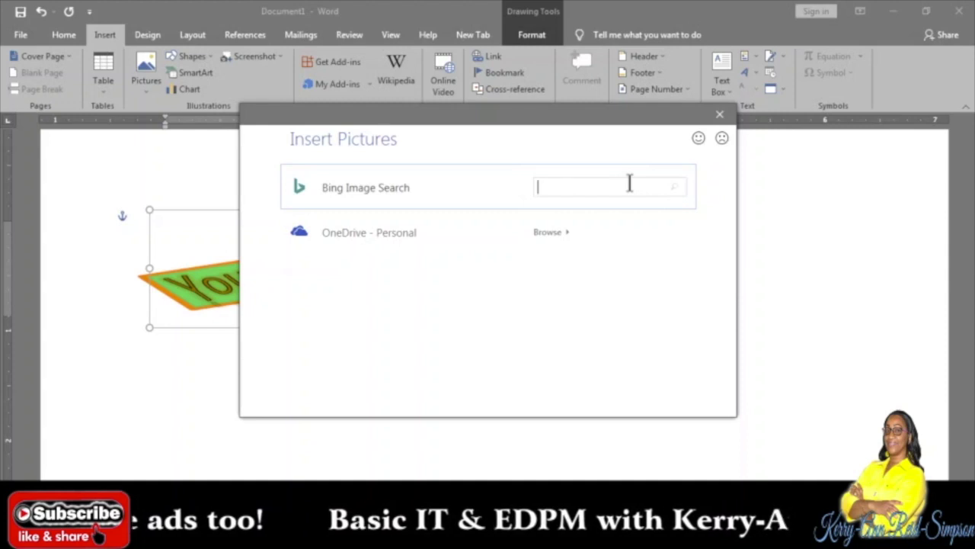
text(computer)
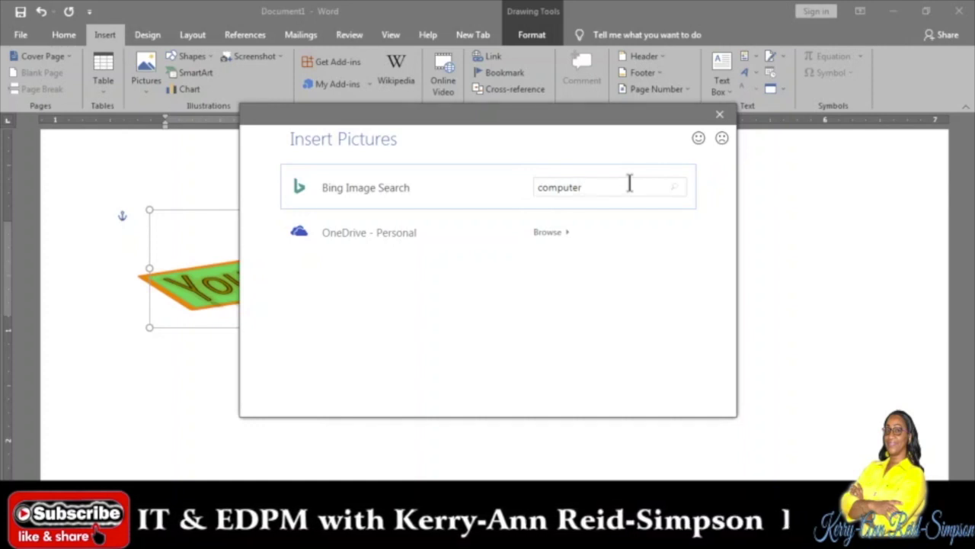
key(Return)
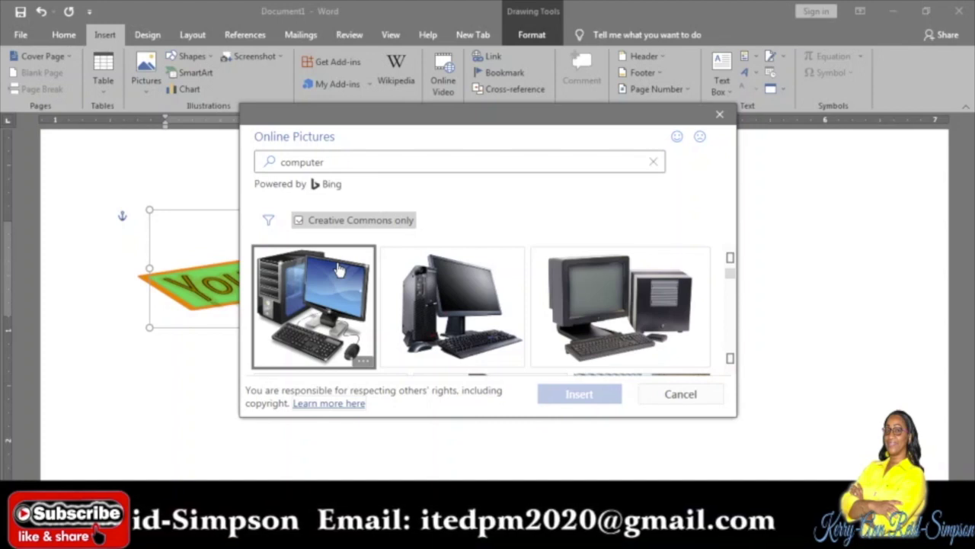
click(337, 265)
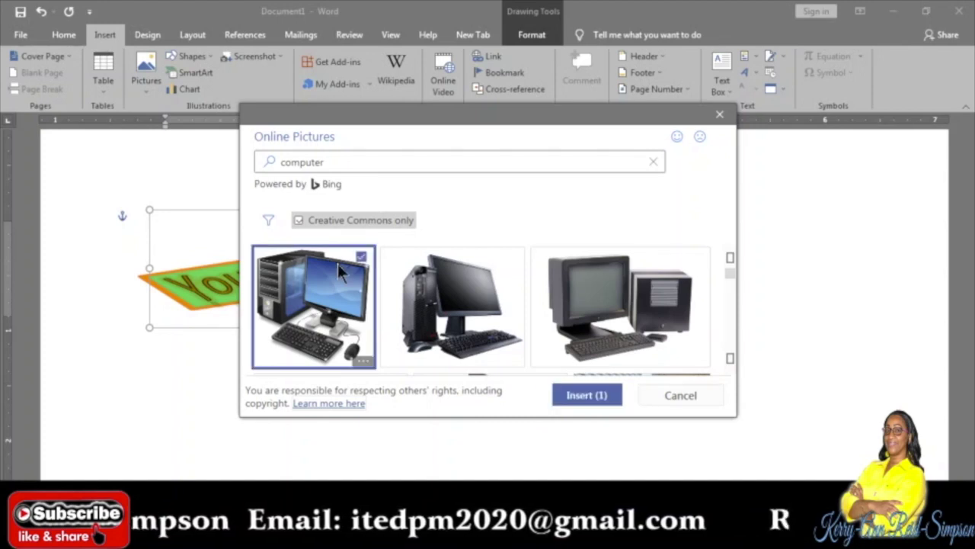
click(583, 395)
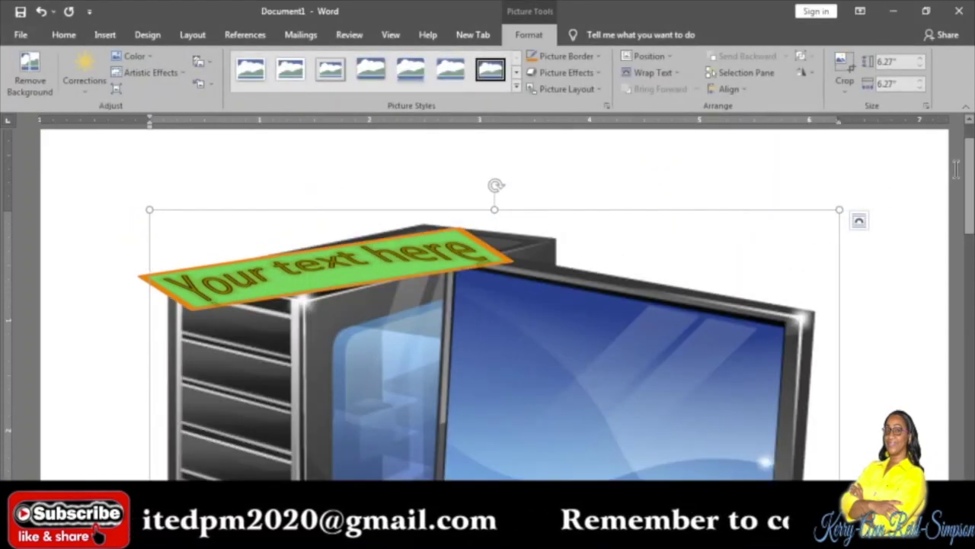
Flip the computer picture horizontally and shrink it to about 3.93" by 3.93" by pulling its corner across the opposite side
scroll(488, 305, down, 3)
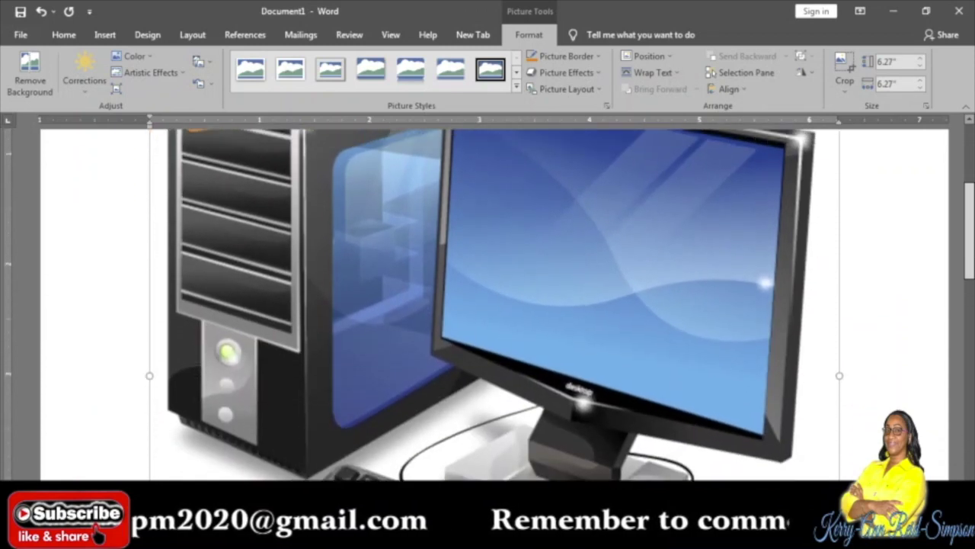
scroll(488, 304, up, 4)
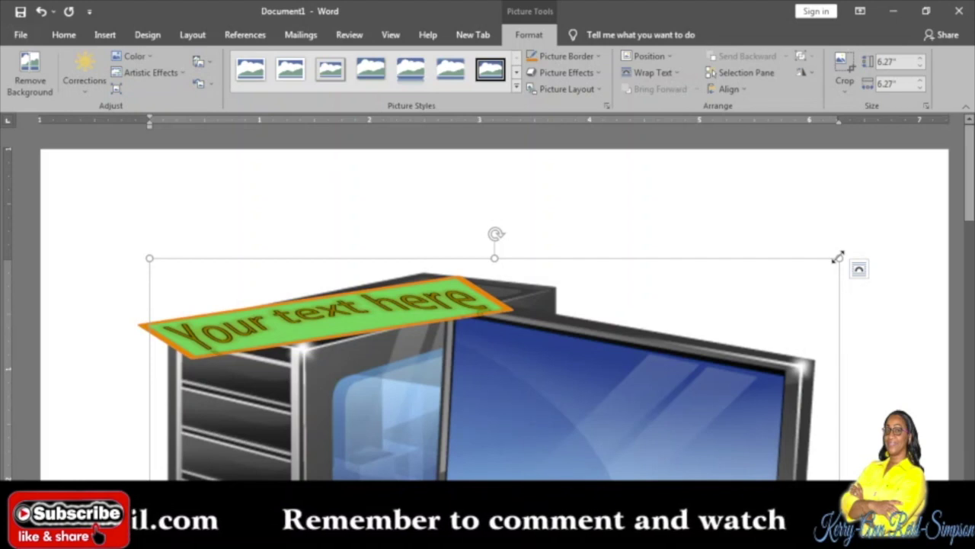
drag(838, 258, 145, 481)
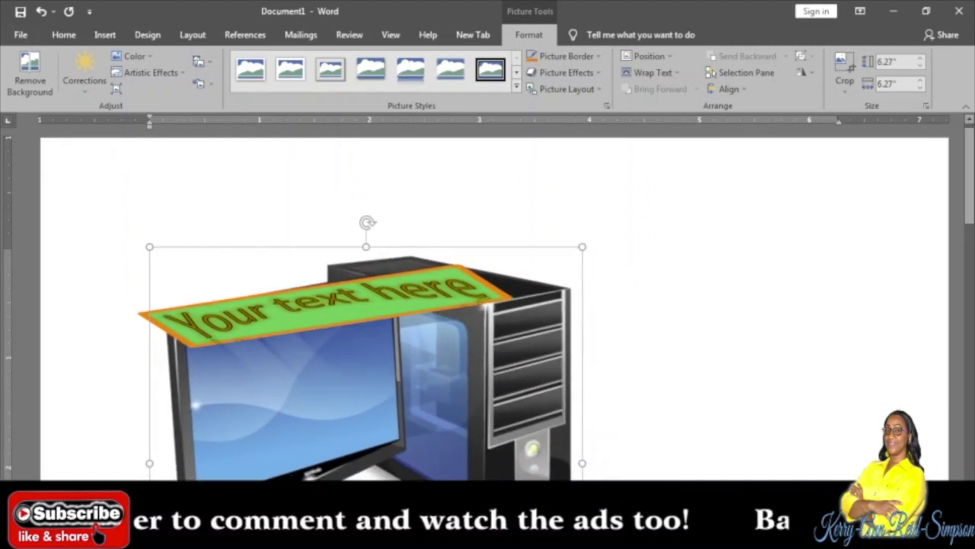
Set the computer picture's text wrapping to Tight and move it to the right so the WordArt is uncovered
scroll(319, 329, down, 3)
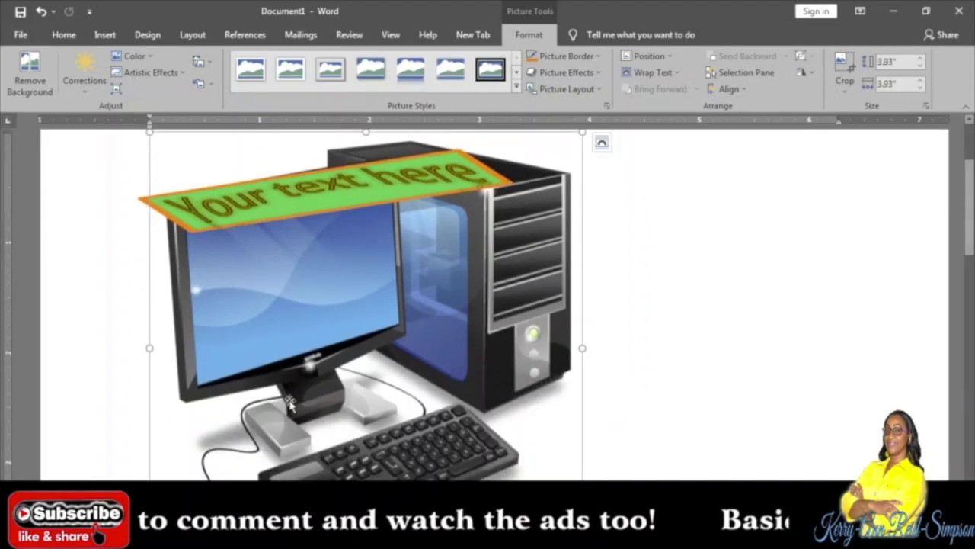
right_click(318, 329)
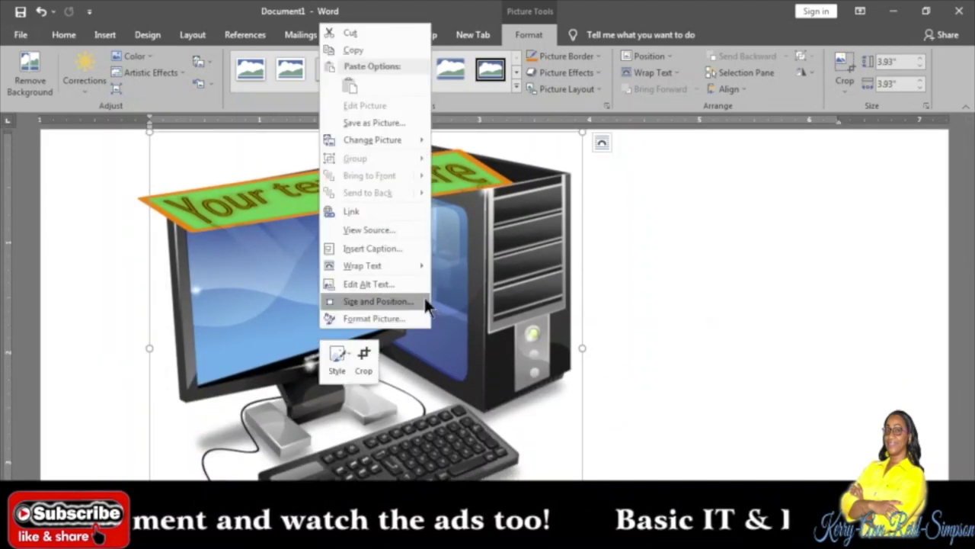
mouse_move(402, 268)
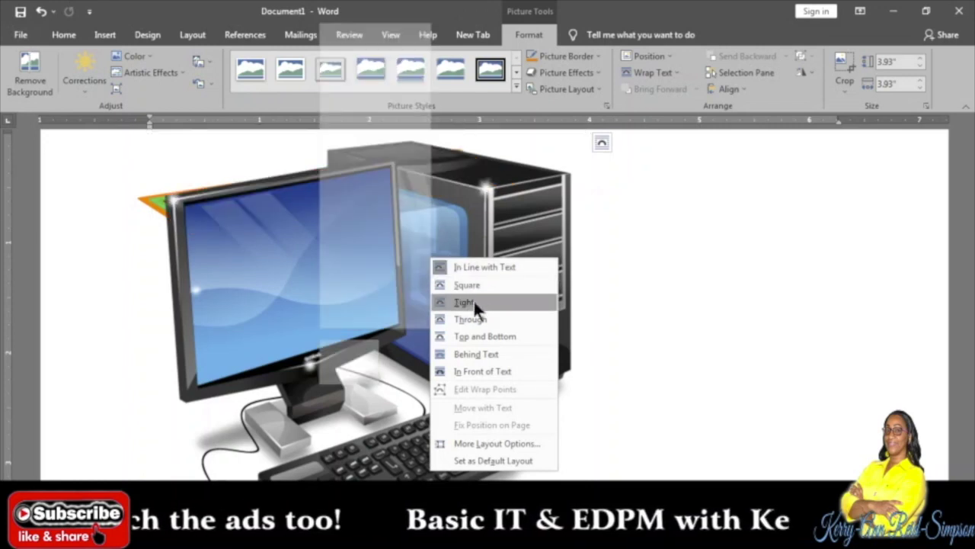
click(472, 302)
drag(374, 293, 667, 300)
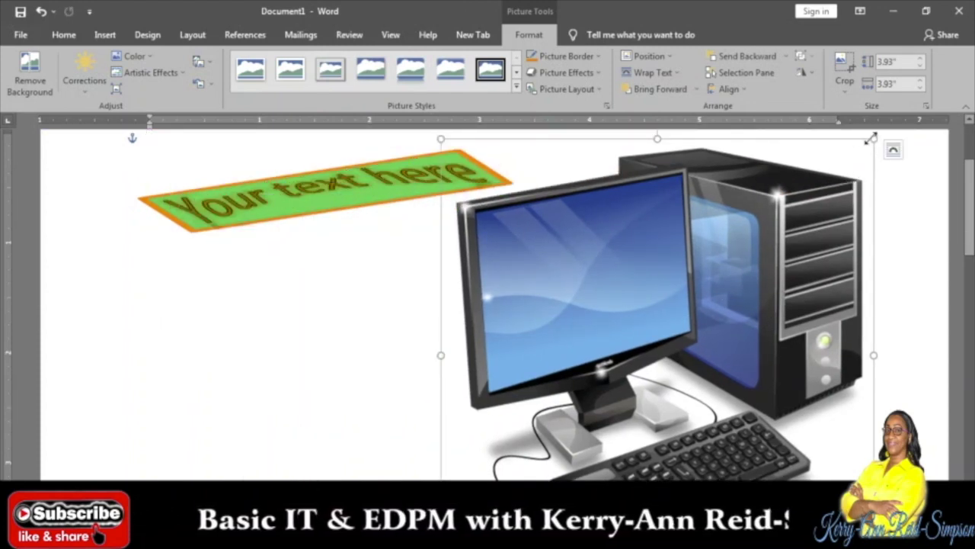
Shrink the computer picture proportionally to about 1.47" by 1.47"
right_click(871, 139)
click(703, 179)
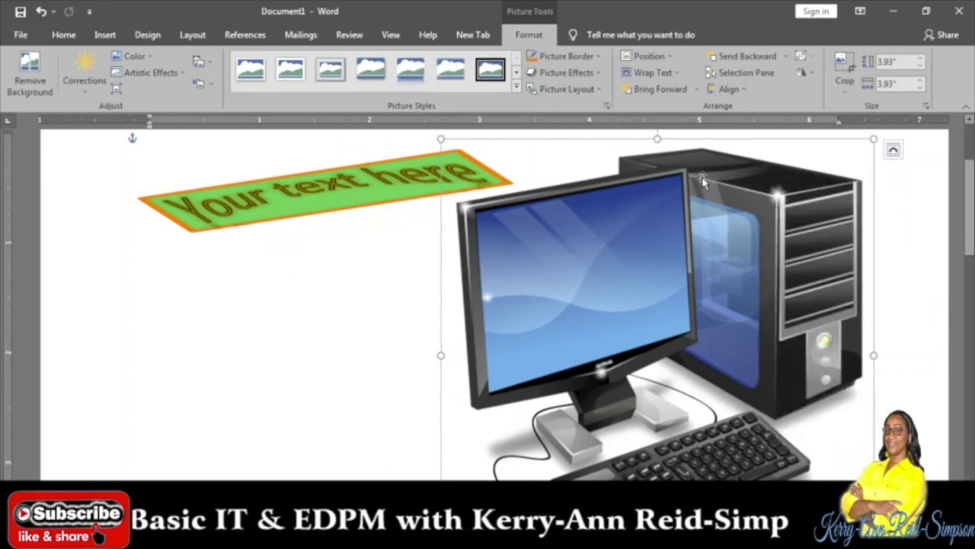
drag(874, 138, 702, 311)
drag(632, 310, 601, 411)
Move the small computer picture up beside the right end of the WordArt shape and deselect it
scroll(546, 429, down, 5)
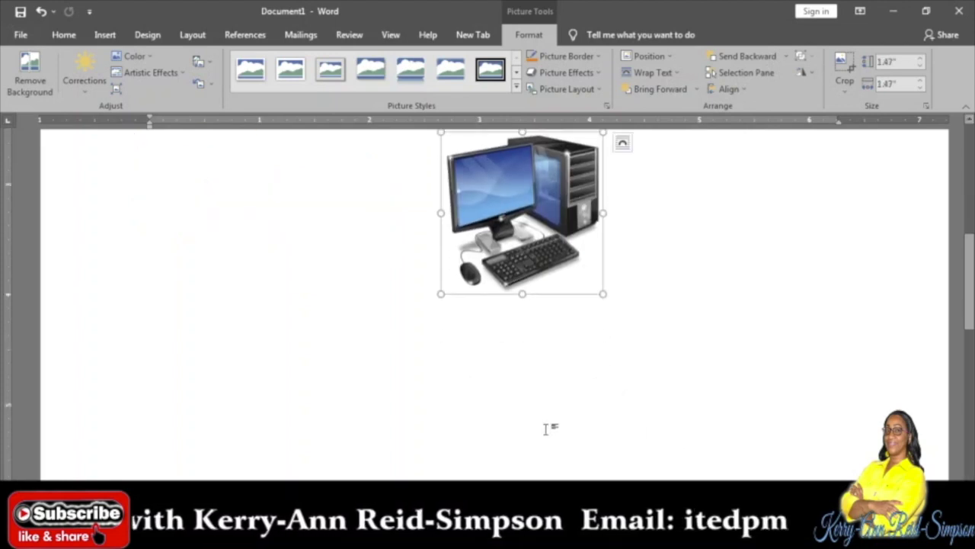
drag(579, 233, 557, 140)
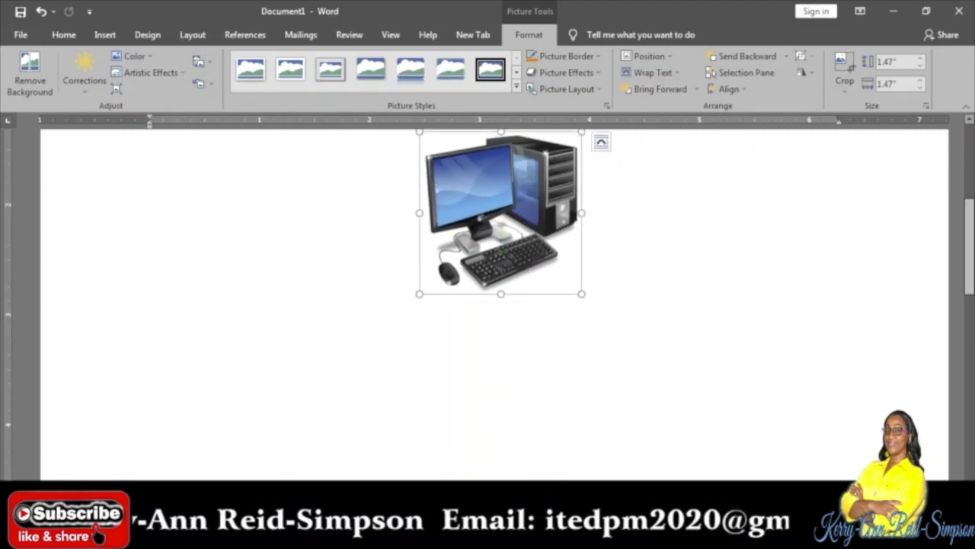
drag(969, 242, 951, 160)
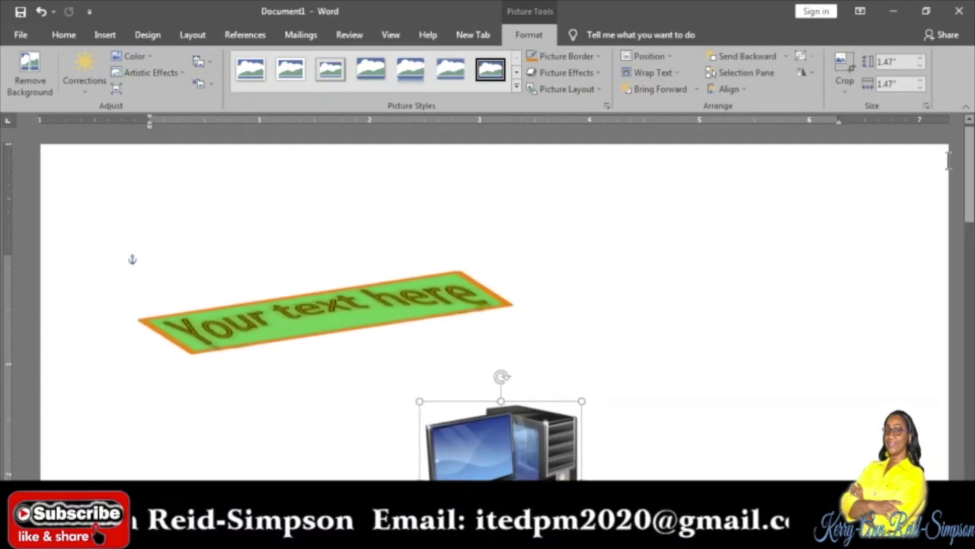
drag(540, 440, 670, 293)
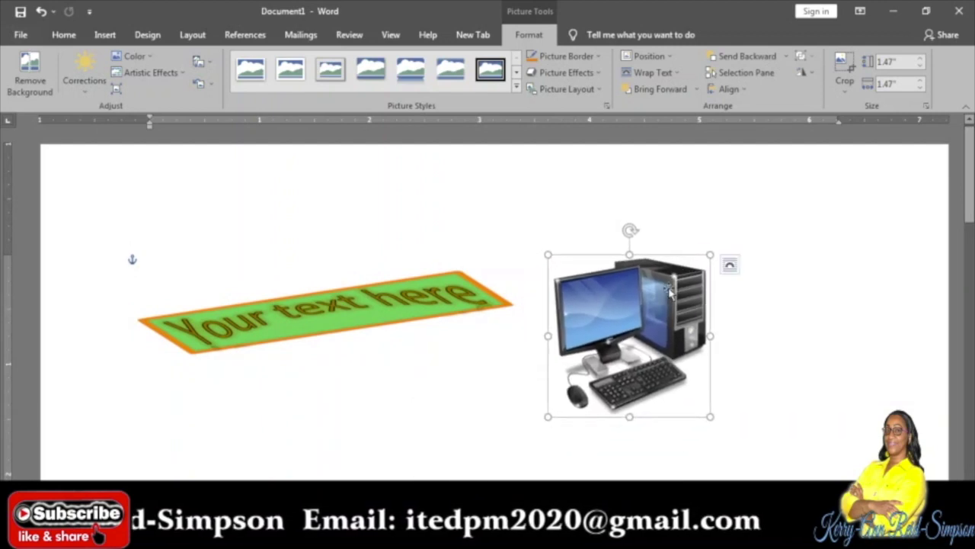
click(495, 377)
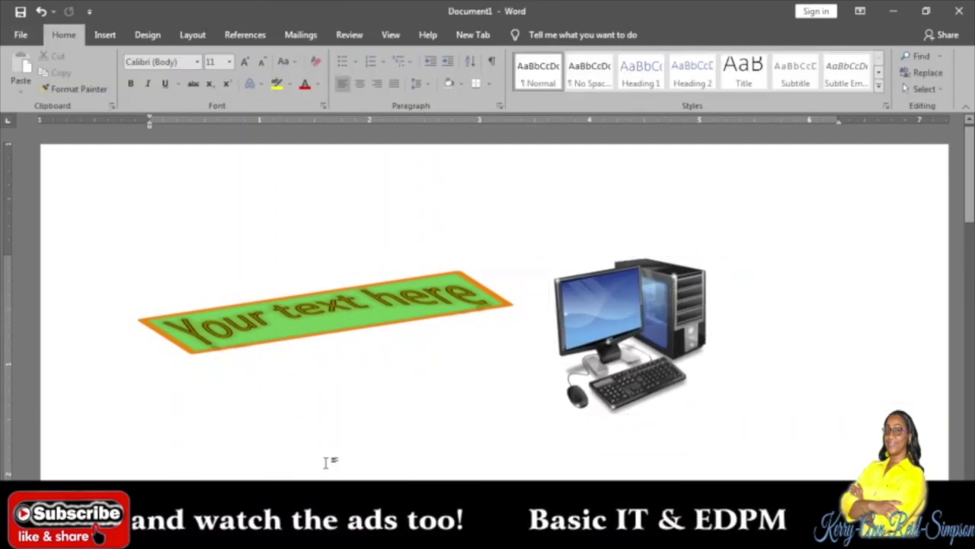